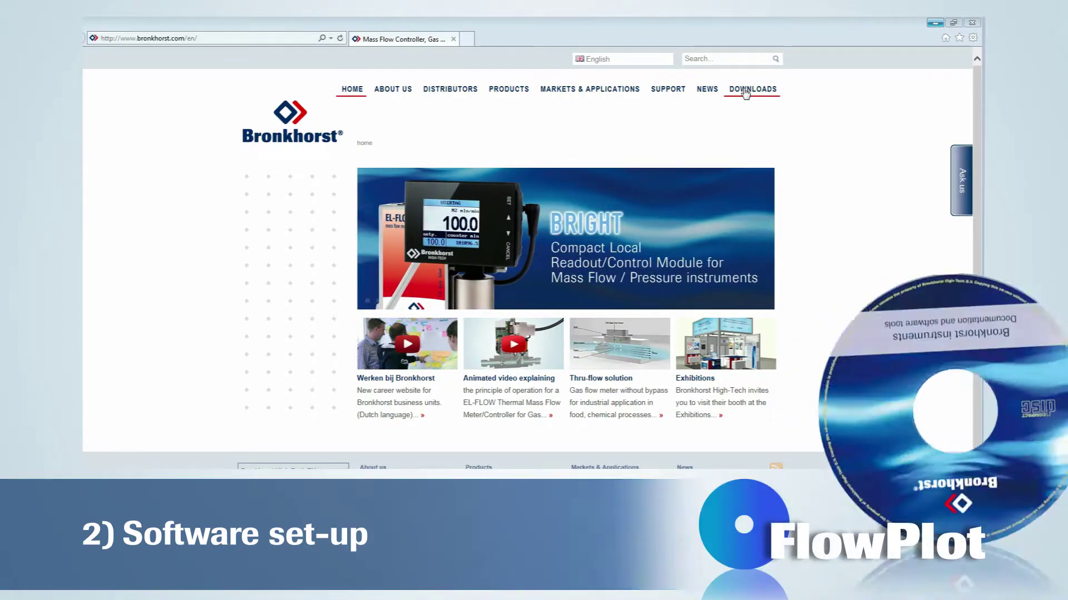
Open the Downloads page of the Bronkhorst website
{"action": "left_click", "coordinate": [746, 92]}
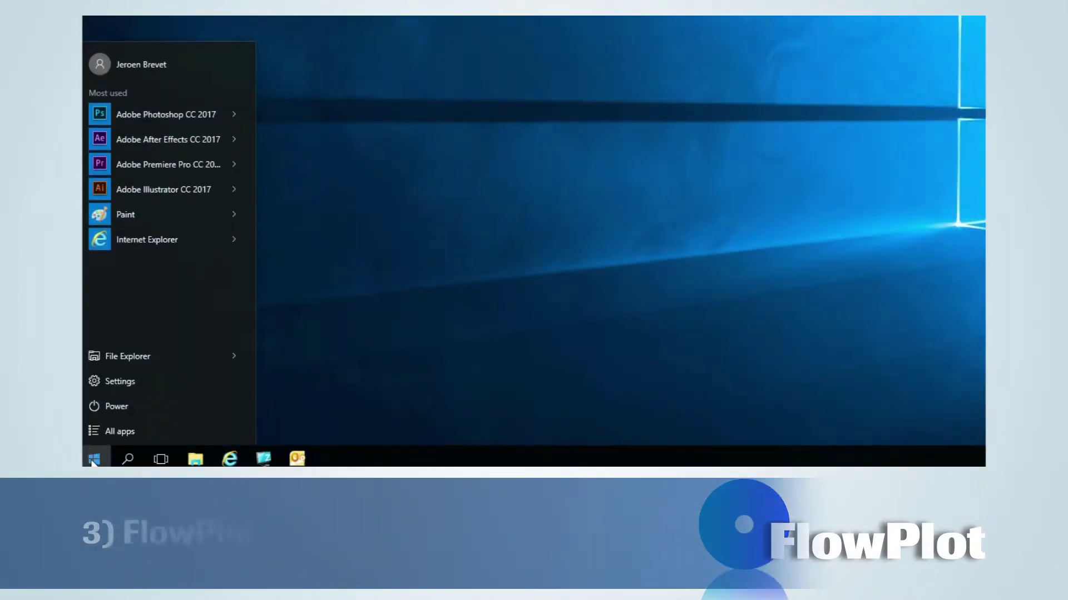
Open the FlowPlot manual from the Bronkhorst program folder
{"action": "left_click", "coordinate": [191, 436]}
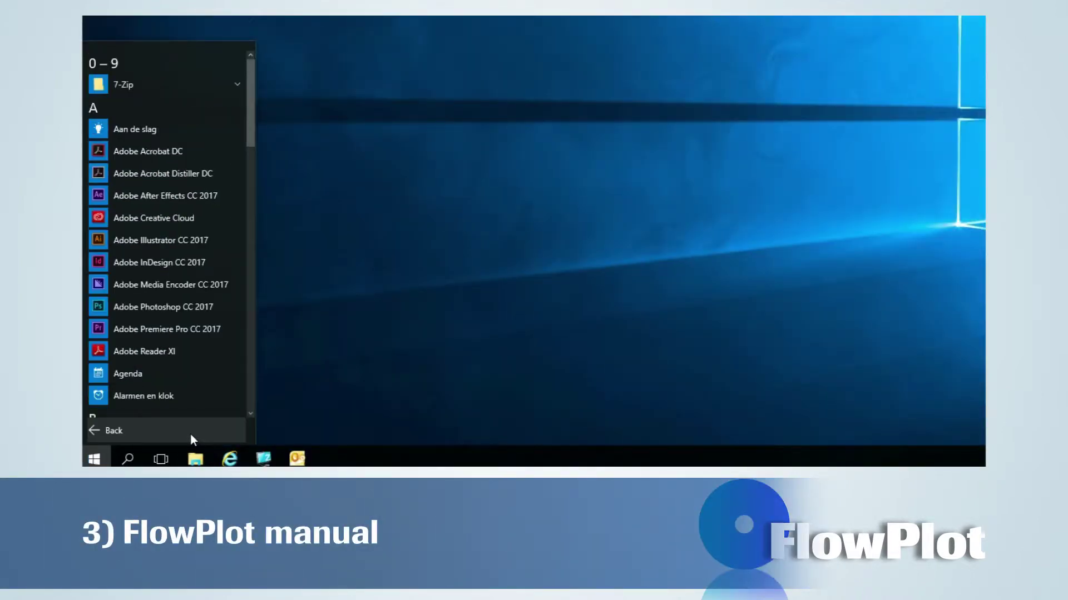
{"action": "scroll", "coordinate": [195, 360], "scroll_direction": "down", "scroll_amount": 2}
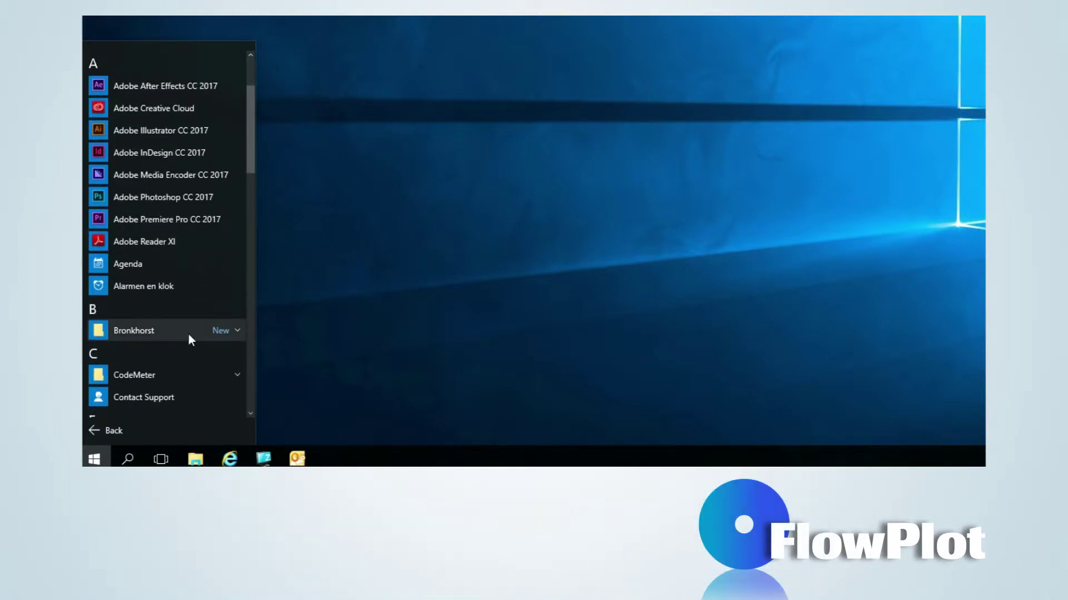
{"action": "left_click", "coordinate": [188, 333]}
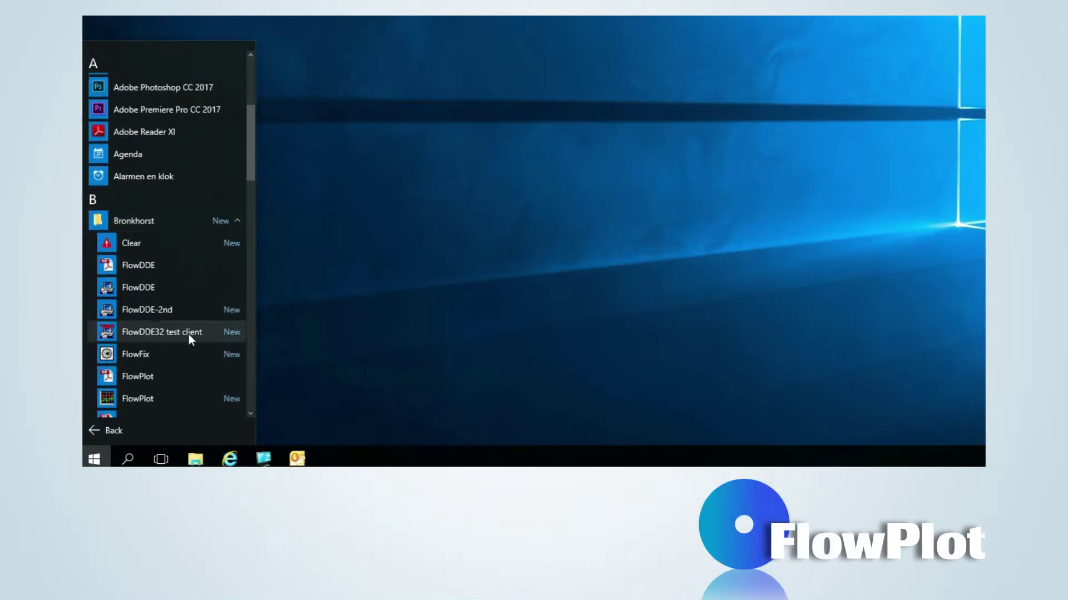
{"action": "left_click", "coordinate": [188, 319]}
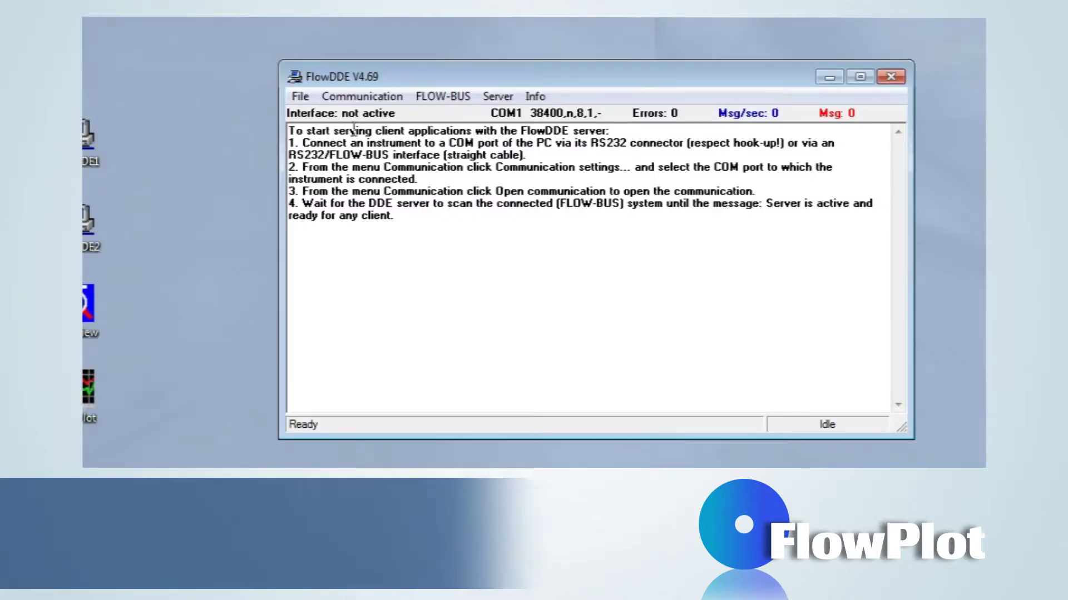
Open communication with the connected instrument in FlowDDE
{"action": "left_click", "coordinate": [359, 96]}
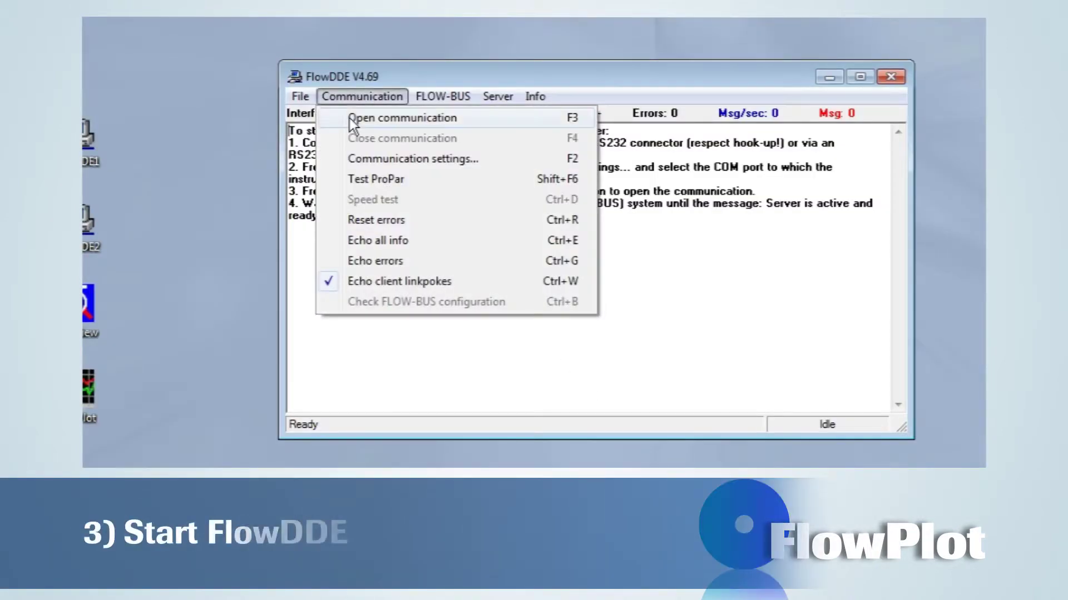
{"action": "left_click", "coordinate": [350, 118]}
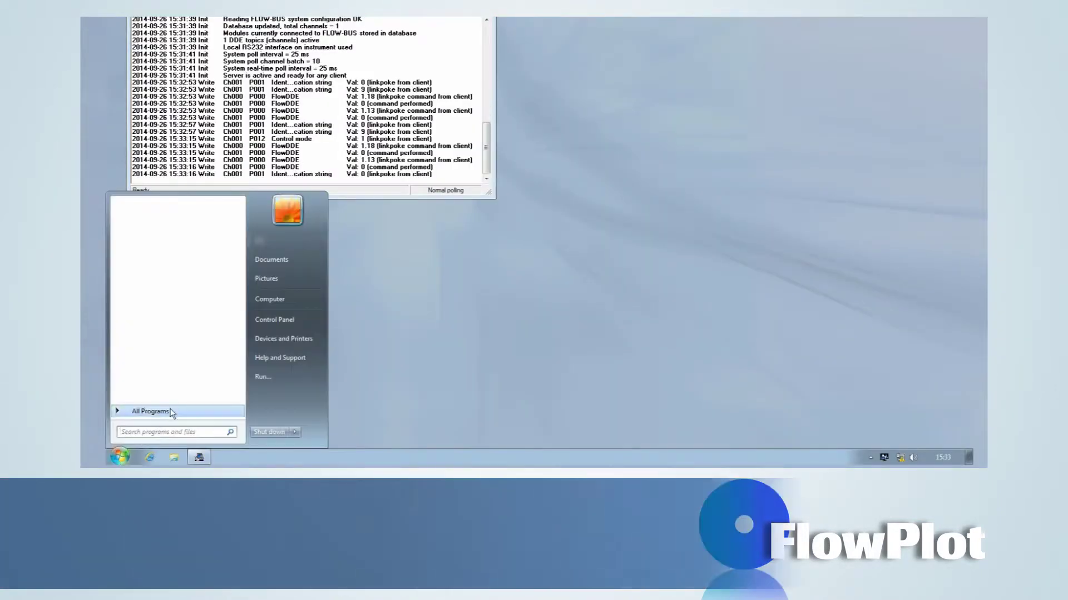
Start FlowPlot from the Bronkhorst program folder
{"action": "left_click", "coordinate": [182, 409]}
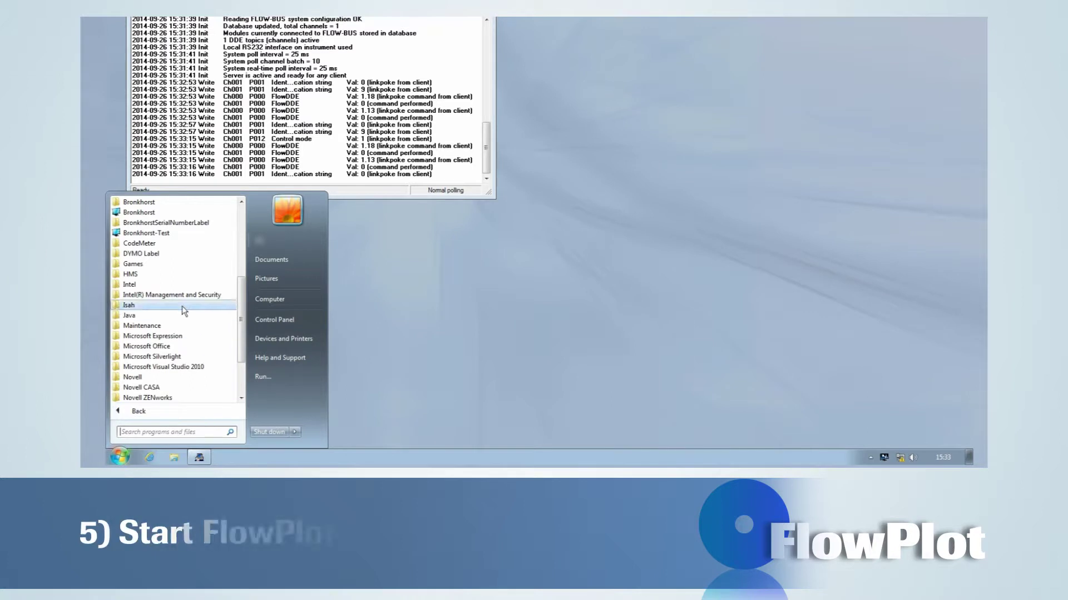
{"action": "left_click", "coordinate": [197, 203]}
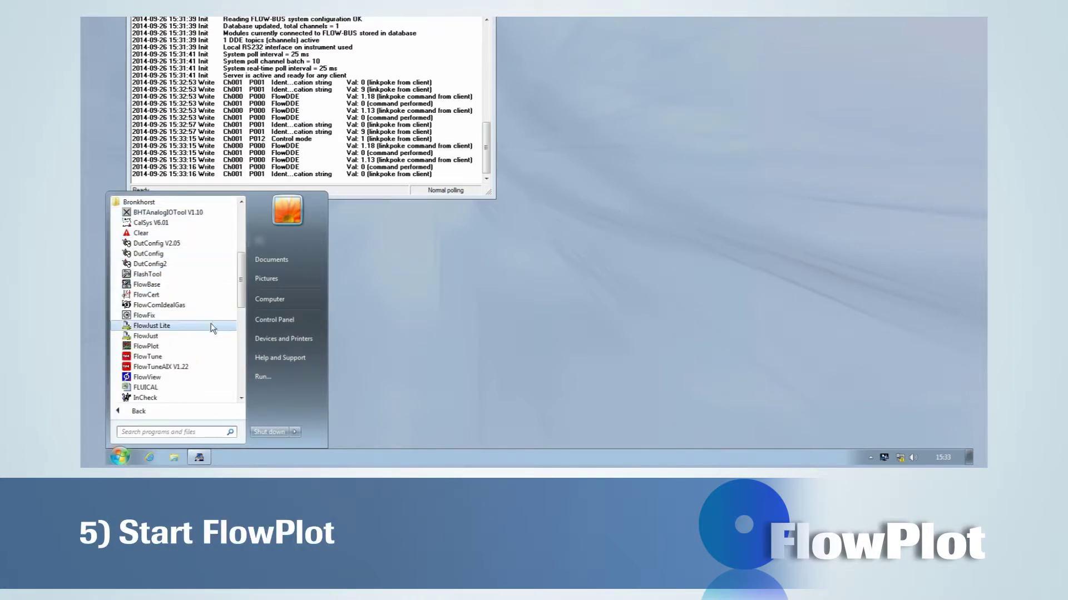
{"action": "left_click", "coordinate": [205, 347]}
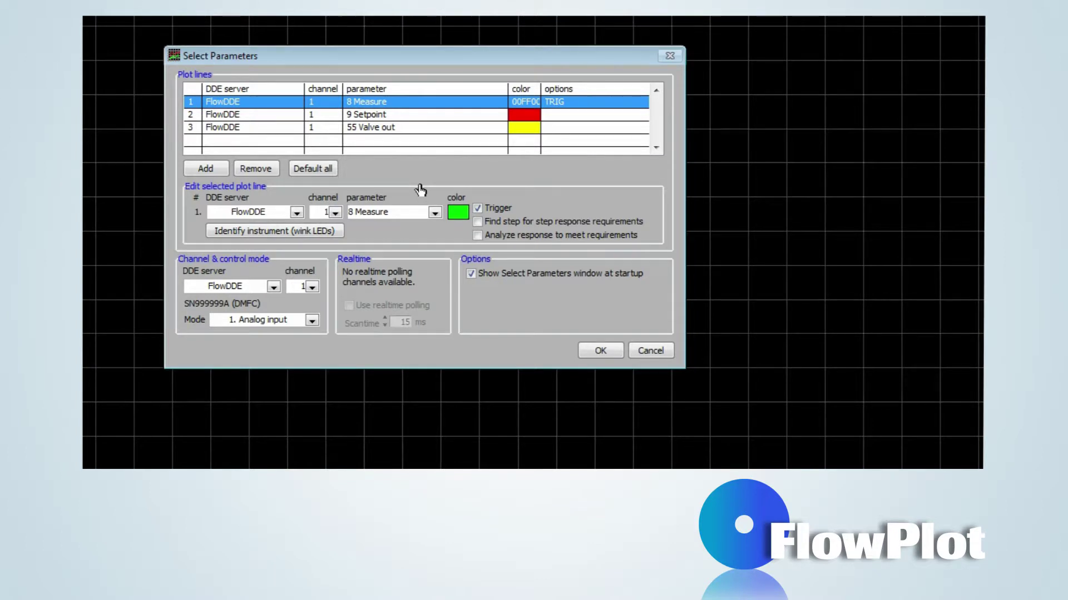
Review the Setpoint, Valve out and Measure plot lines, and identify the Measure line's instrument by winking its LEDs
{"action": "left_click", "coordinate": [471, 115]}
{"action": "left_click", "coordinate": [467, 129]}
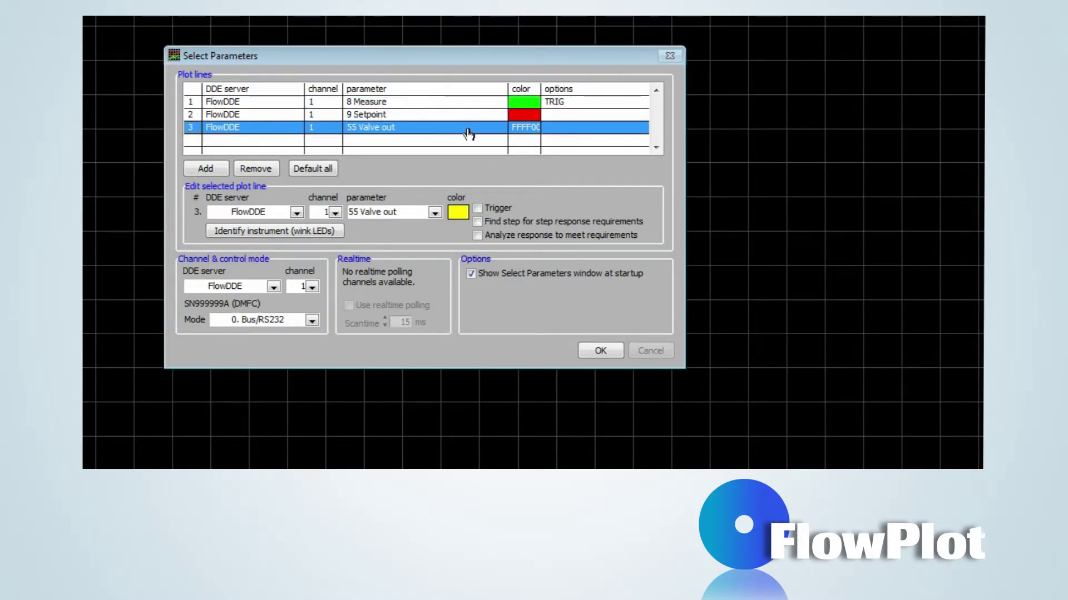
{"action": "left_click", "coordinate": [464, 103]}
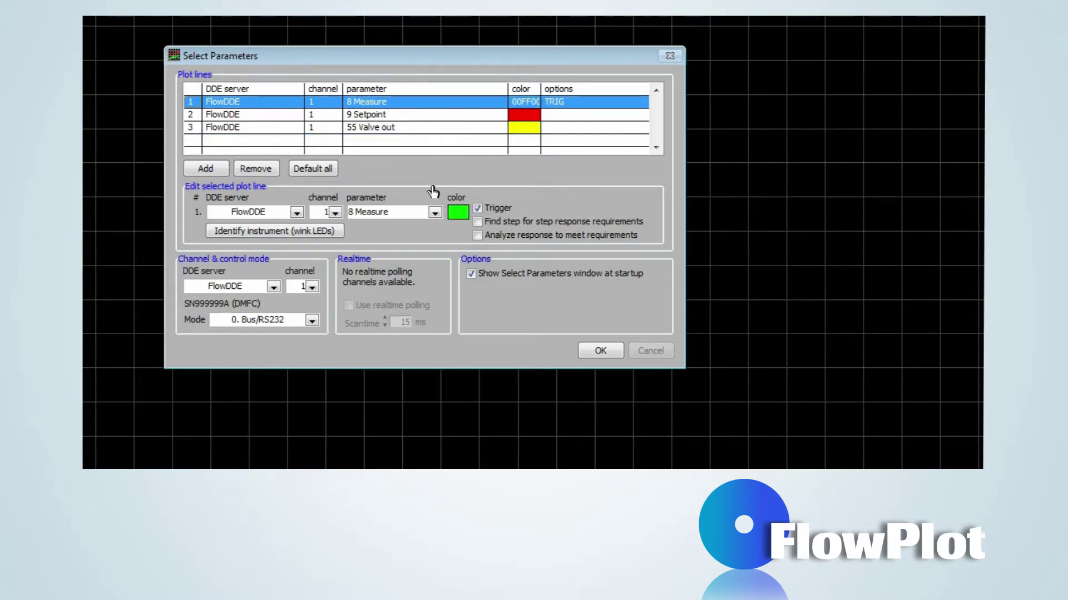
{"action": "left_click", "coordinate": [285, 233]}
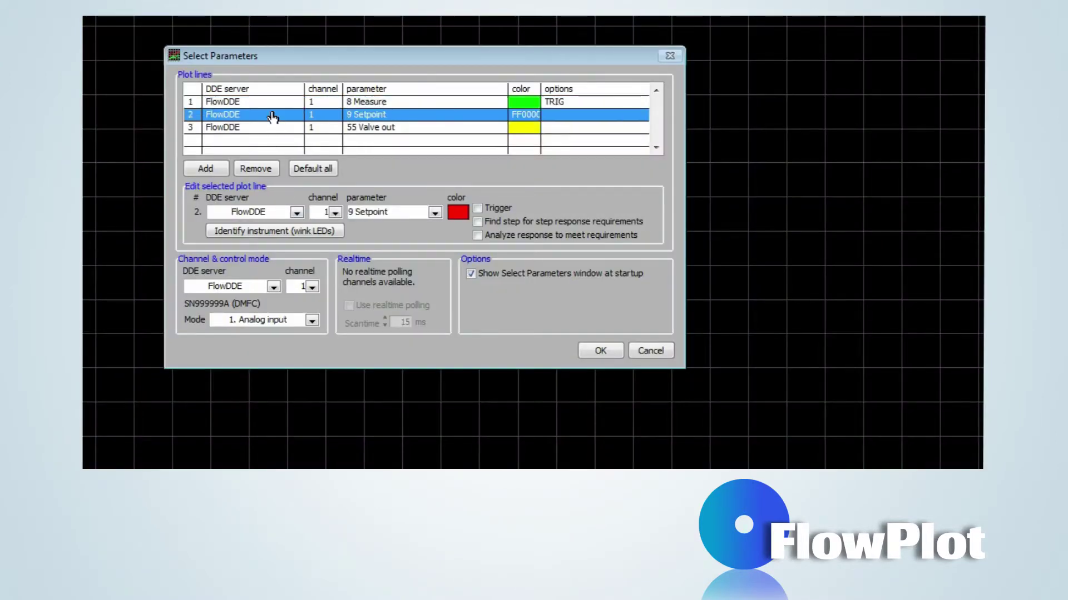
Examine the available DDE servers, channels and parameters for the Setpoint plot line
{"action": "left_click", "coordinate": [297, 213]}
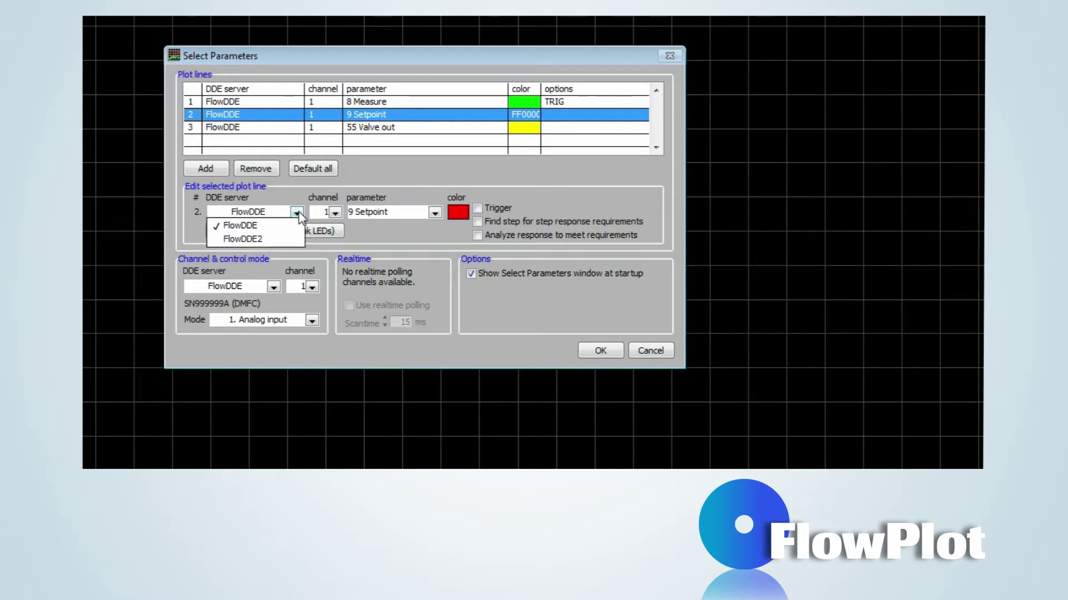
{"action": "left_click", "coordinate": [297, 214]}
{"action": "left_click", "coordinate": [335, 214]}
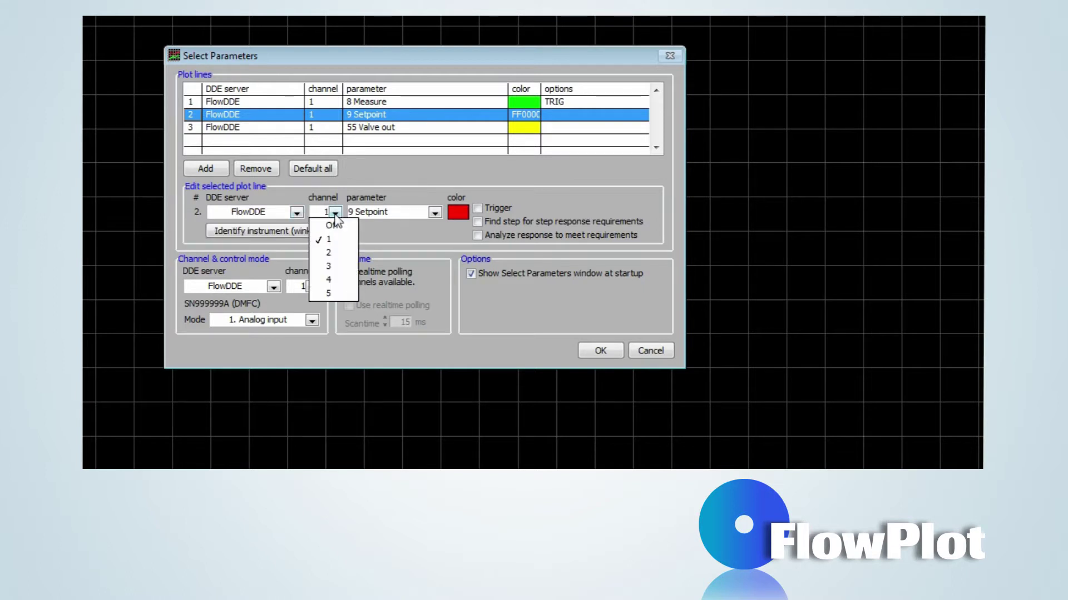
{"action": "left_click", "coordinate": [336, 213]}
{"action": "left_click", "coordinate": [434, 213]}
{"action": "left_click", "coordinate": [435, 213]}
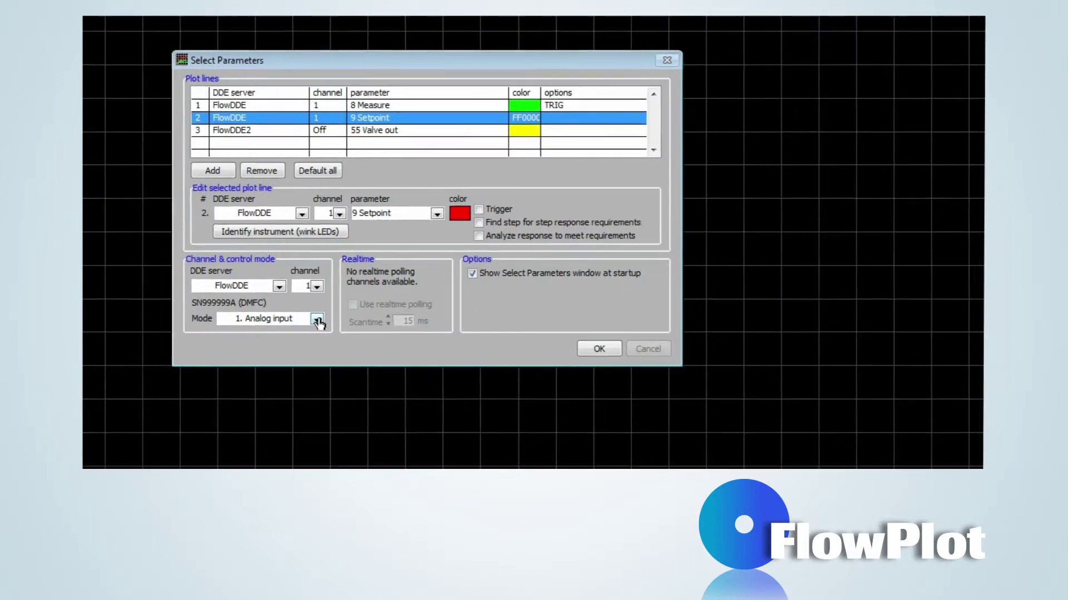
Set the control mode of FlowDDE channel 1 to 18. RS232 and accept the plot parameters
{"action": "left_click", "coordinate": [312, 321]}
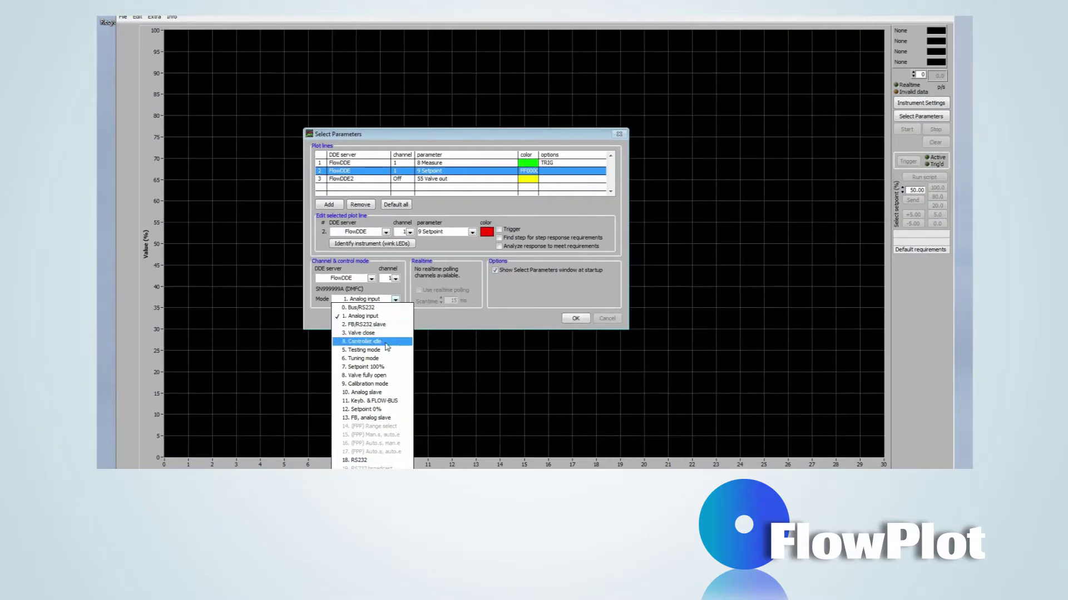
{"action": "left_click", "coordinate": [366, 461]}
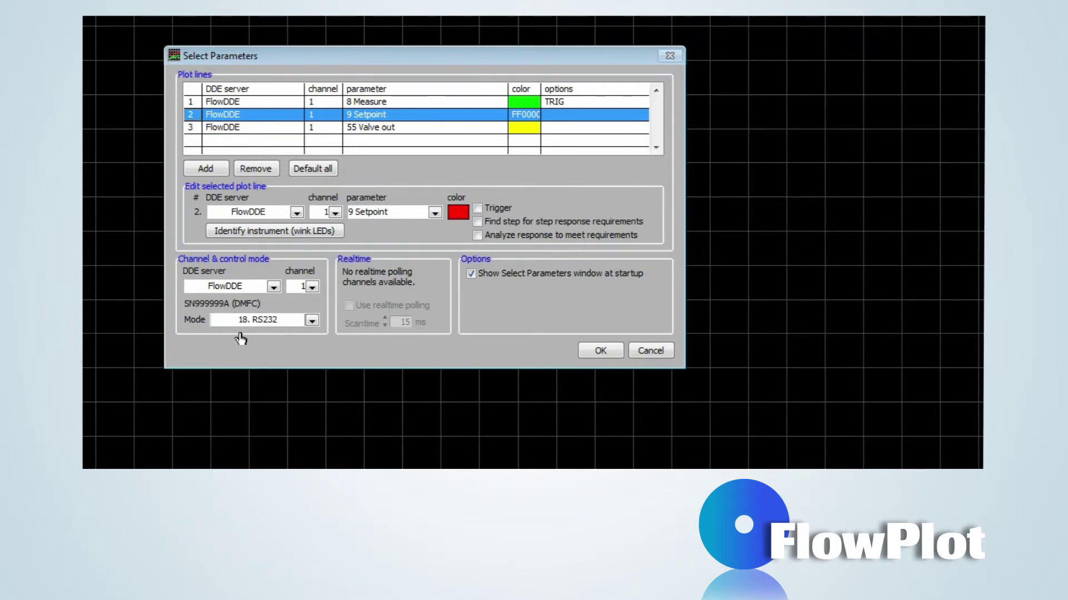
{"action": "left_click", "coordinate": [599, 353]}
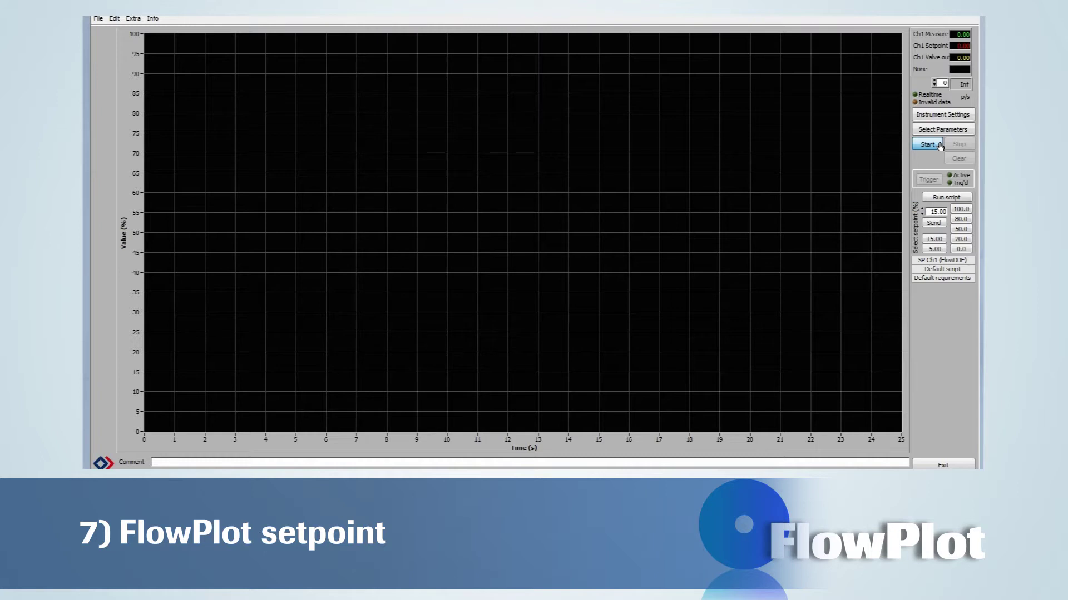
Start plotting and send a setpoint of 100%, followed by 50%
{"action": "left_click", "coordinate": [940, 146]}
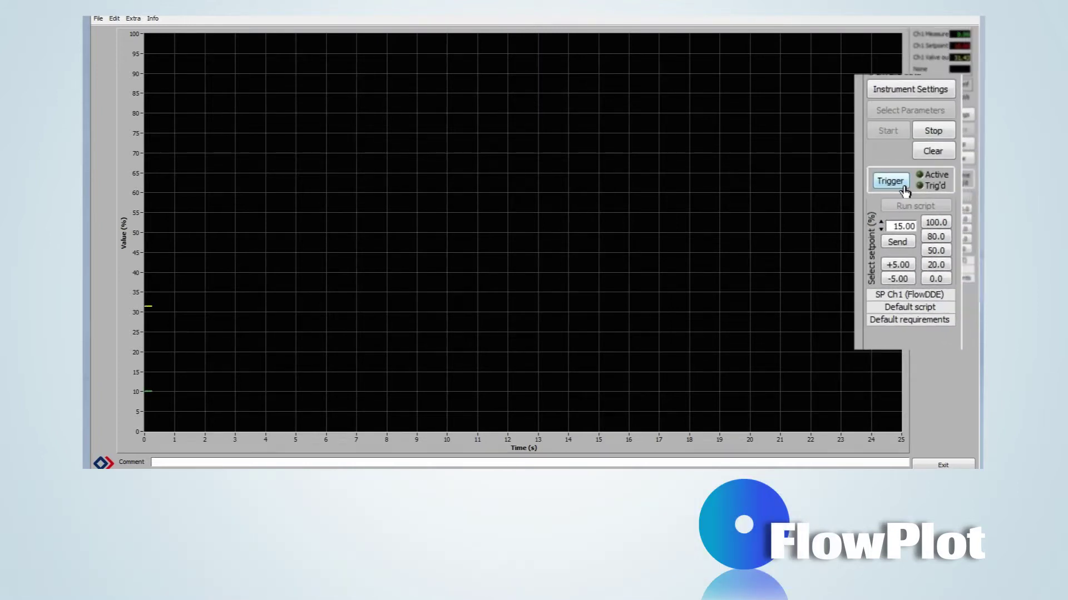
{"action": "left_click", "coordinate": [935, 223]}
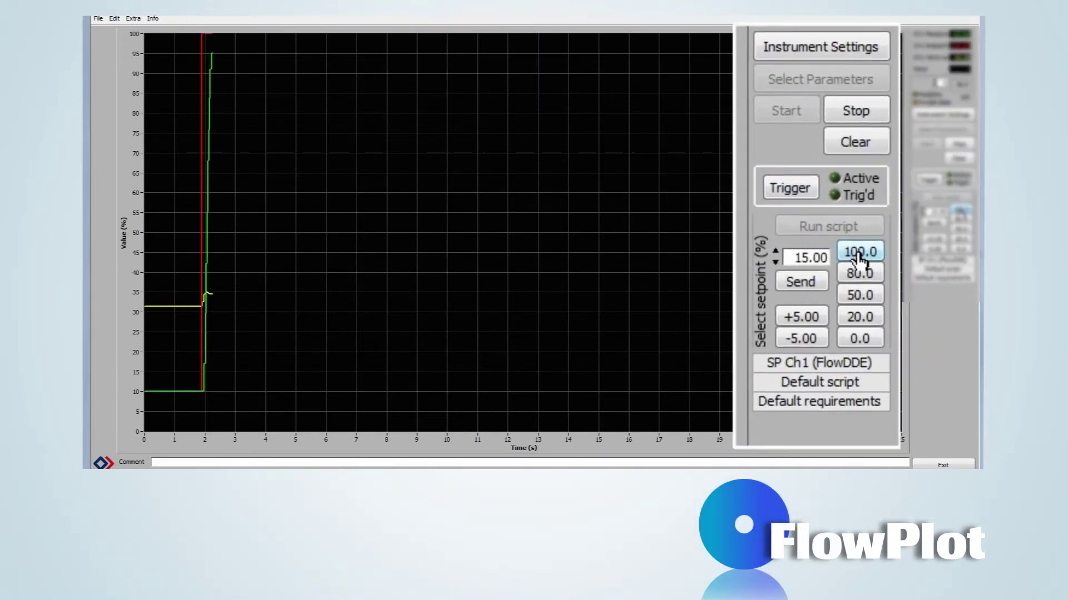
{"action": "left_click", "coordinate": [961, 229]}
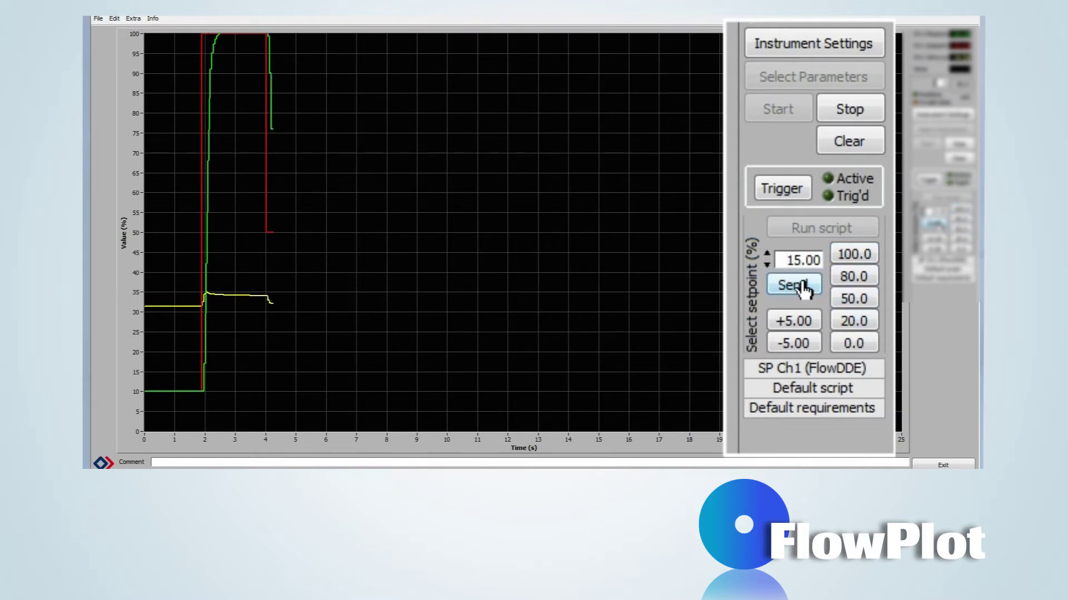
Enter a custom setpoint of 95% and send it to the instrument
{"action": "left_click_drag", "start_coordinate": [780, 260], "coordinate": [821, 261]}
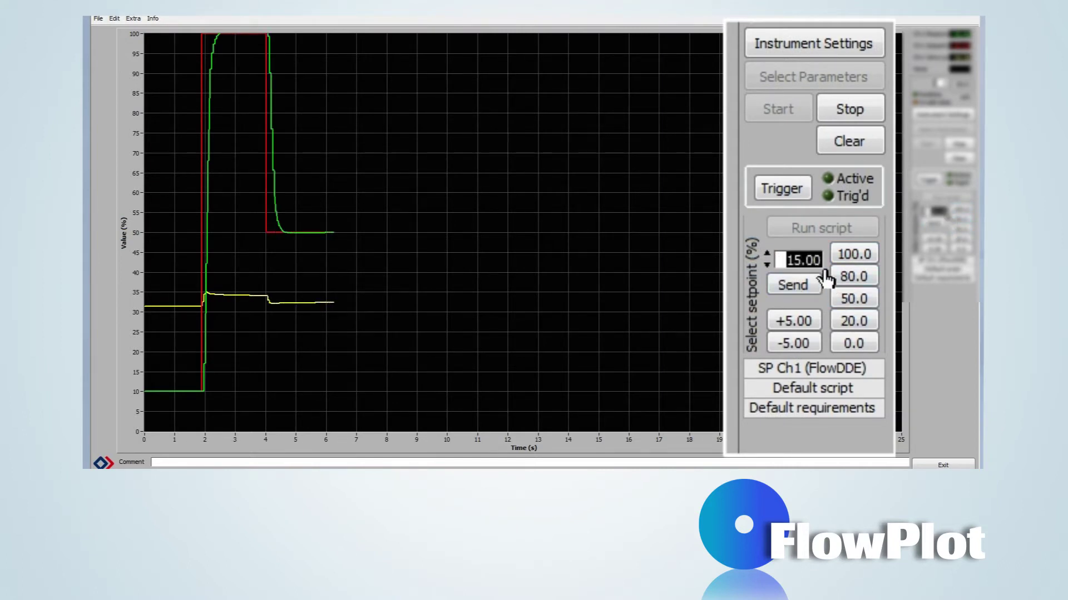
{"action": "type", "text": "95"}
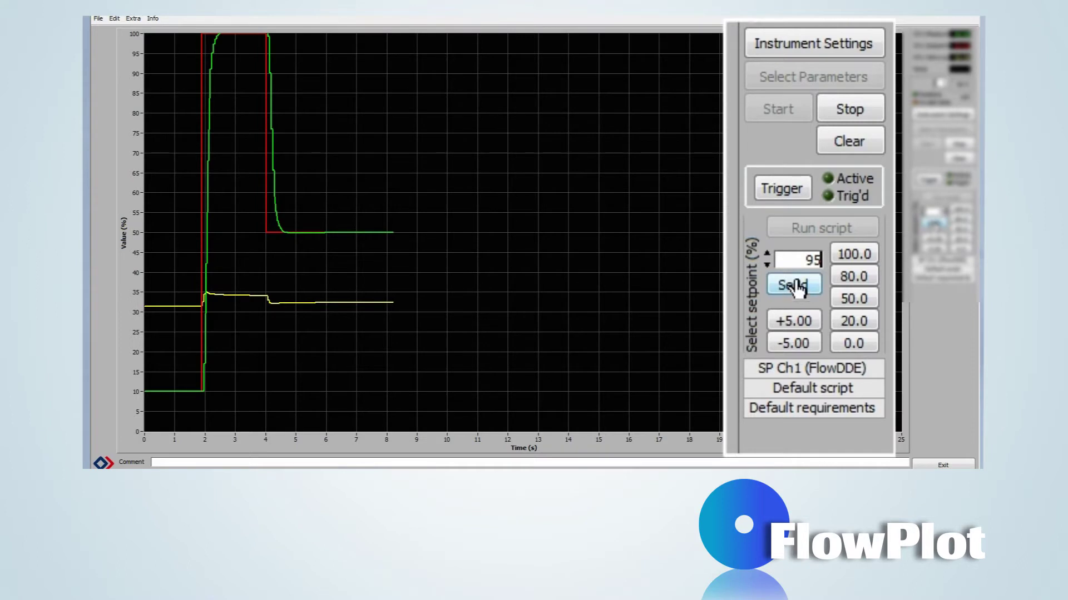
{"action": "left_click", "coordinate": [805, 286]}
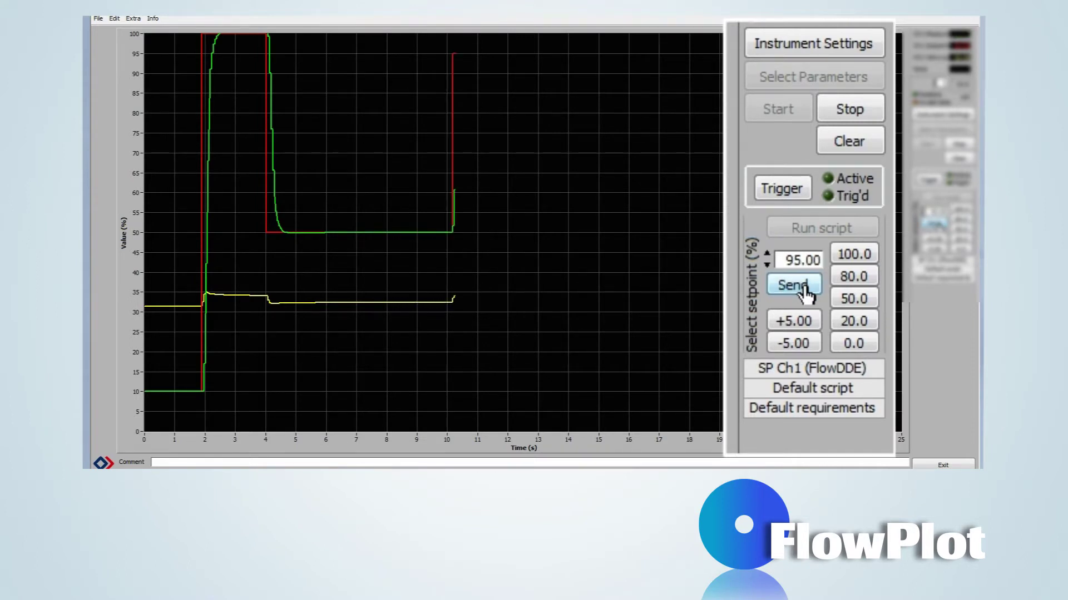
Lower the setpoint by 5% twice and raise it by 5% once, set it to 0% and stop plotting
{"action": "left_click", "coordinate": [797, 345]}
{"action": "left_click", "coordinate": [795, 346]}
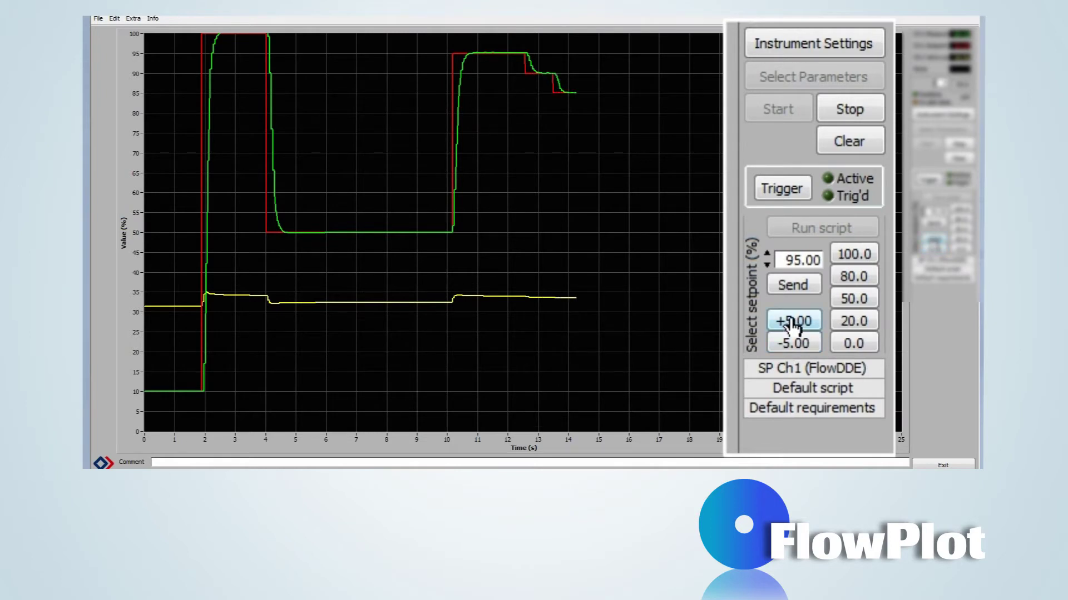
{"action": "left_click", "coordinate": [853, 343]}
{"action": "left_click", "coordinate": [850, 109]}
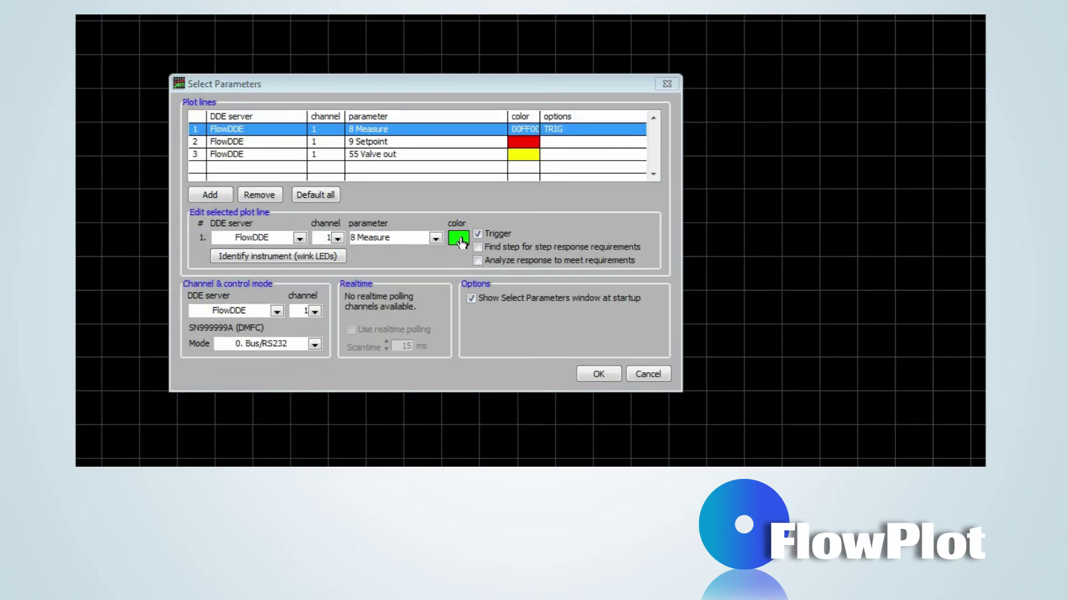
Open the color selection for the Measure plot line
{"action": "left_click", "coordinate": [459, 237]}
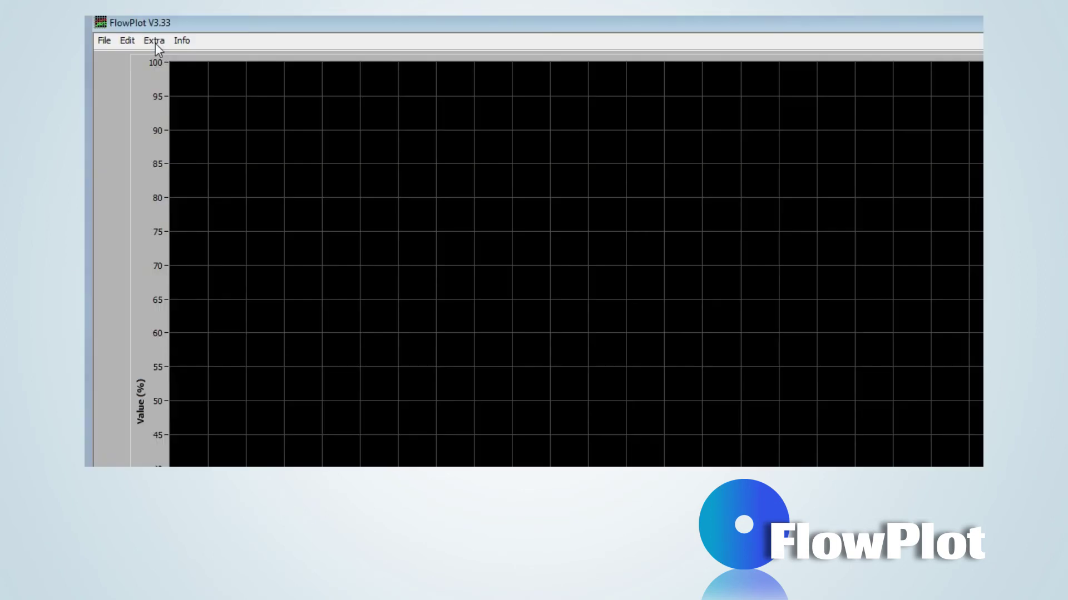
Review the file and folder locations in the FlowPlot options and accept them
{"action": "left_click", "coordinate": [154, 41]}
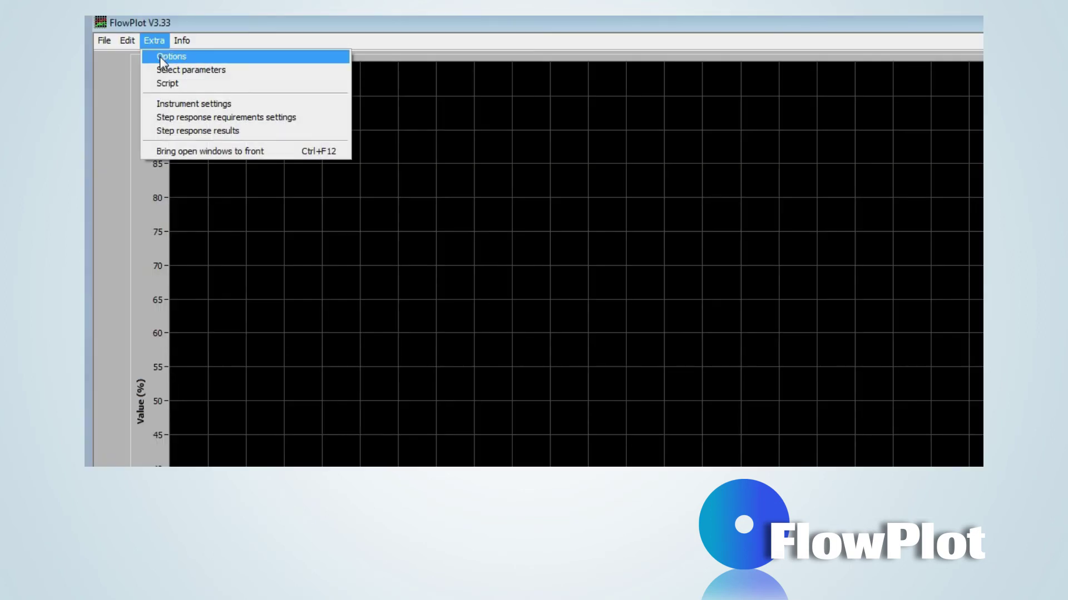
{"action": "left_click", "coordinate": [159, 56]}
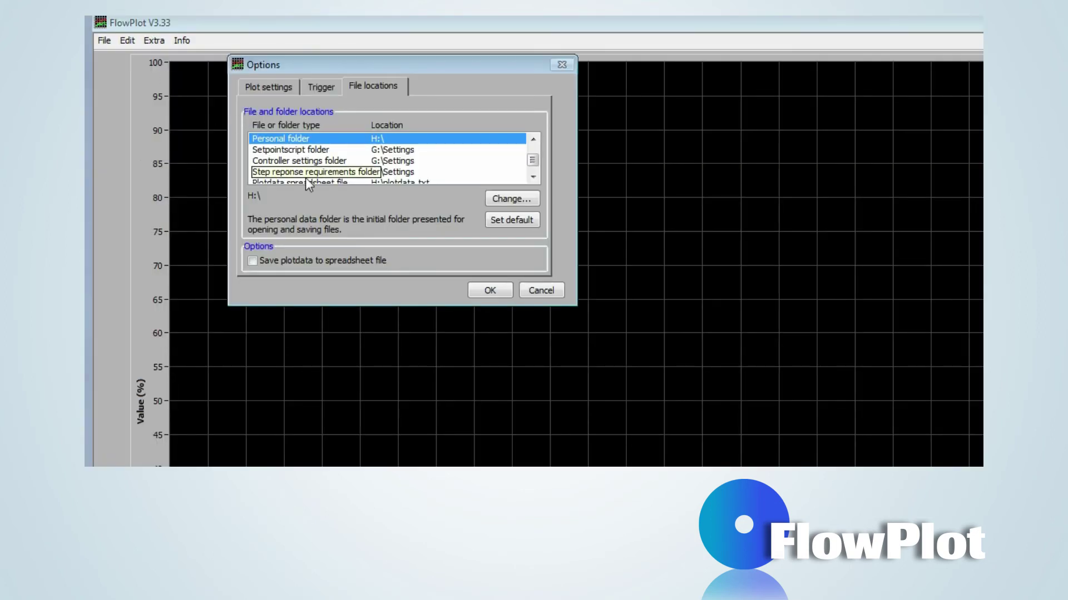
{"action": "left_click", "coordinate": [484, 291]}
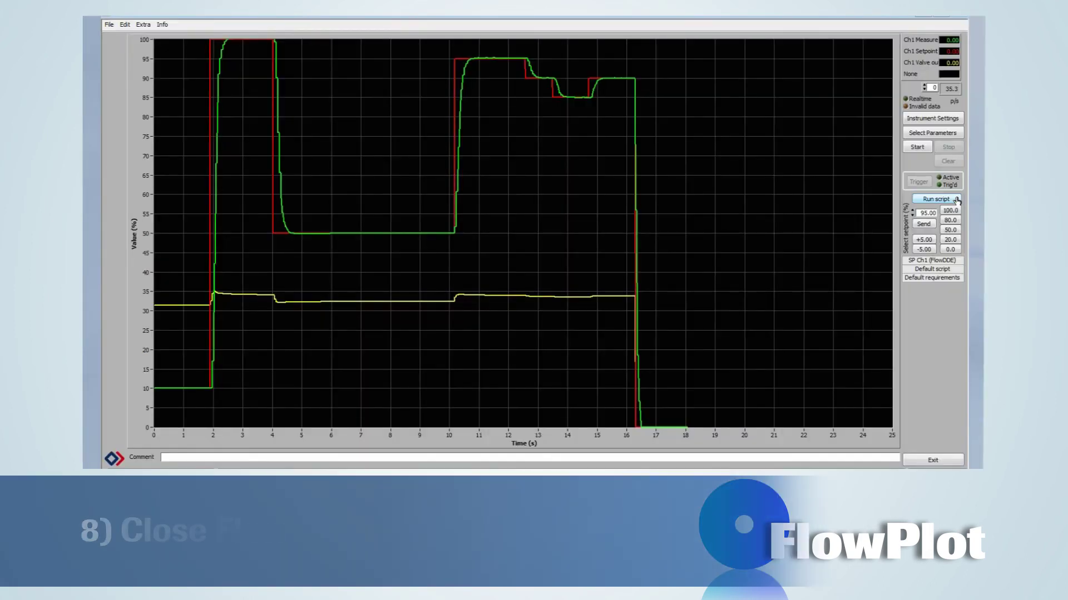